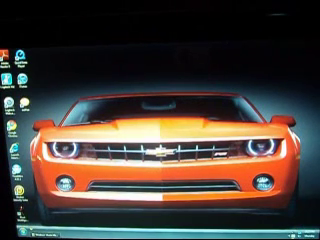
Launch Internet Explorer from its desktop icon.
left_click(14, 150)
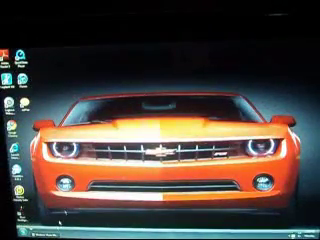
Bring up the Windows XP Start menu over the desktop.
key("super")
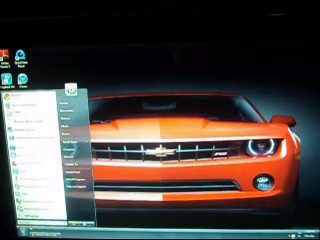